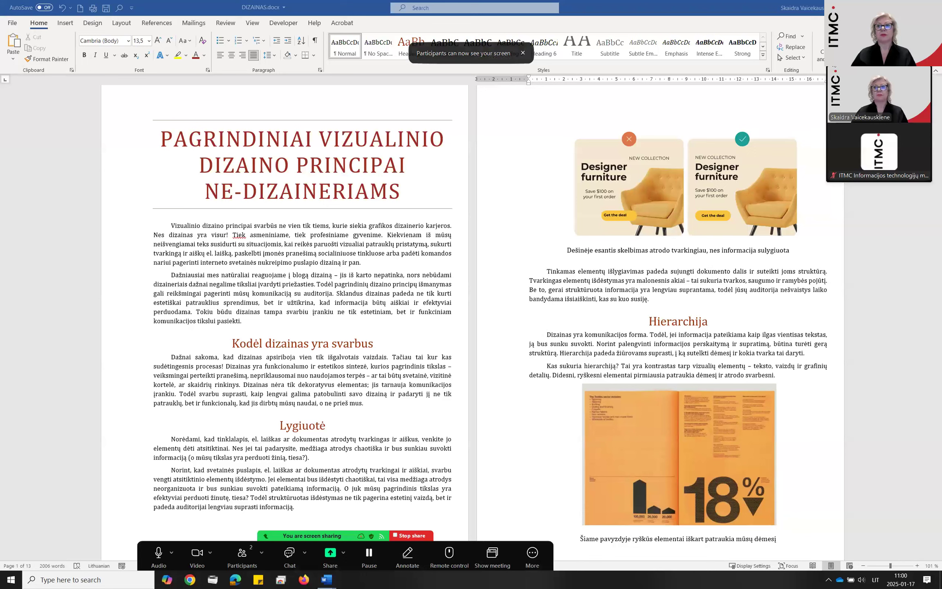
Hide the floating meeting controls of the screen-sharing session.
click(533, 553)
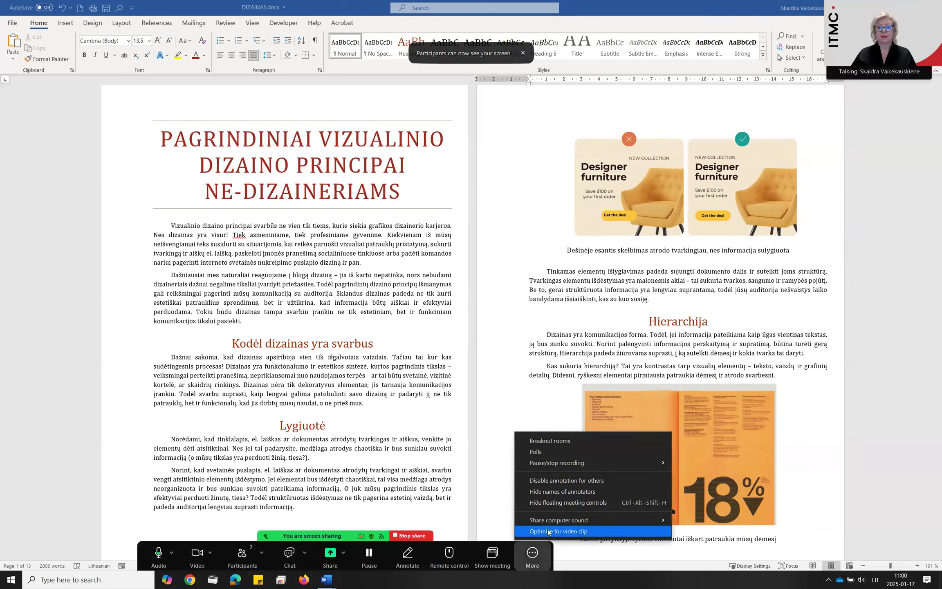
click(550, 504)
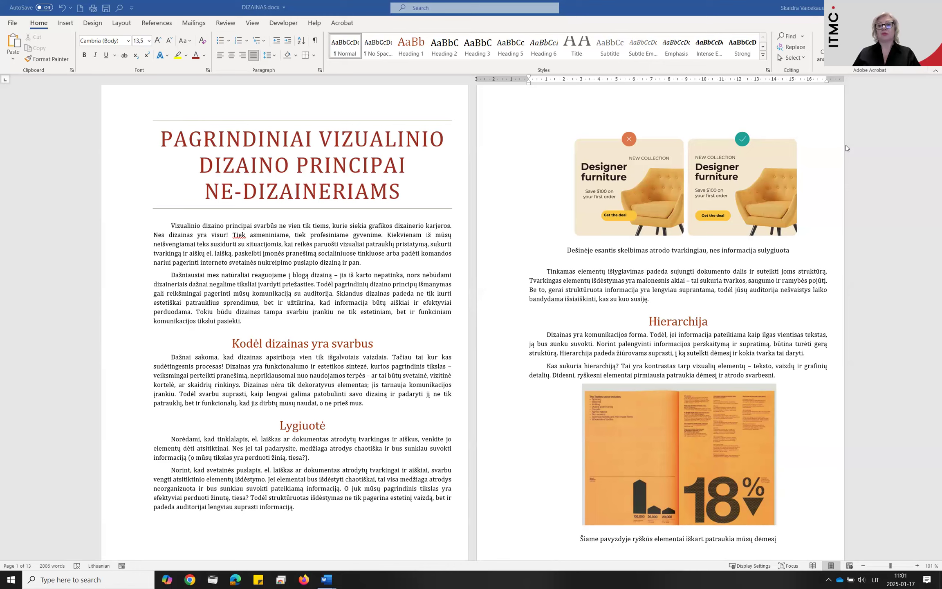
Look through the first pages of the document to see how the headings, text and images are laid out.
scroll(519, 208, down, 2)
scroll(535, 209, down, 8)
scroll(535, 211, up, 4)
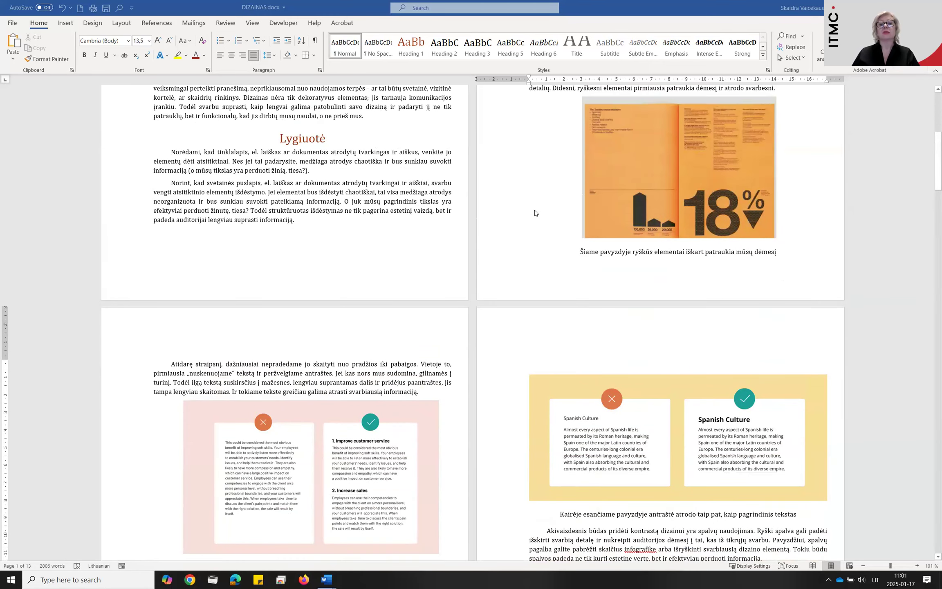
scroll(536, 213, up, 8)
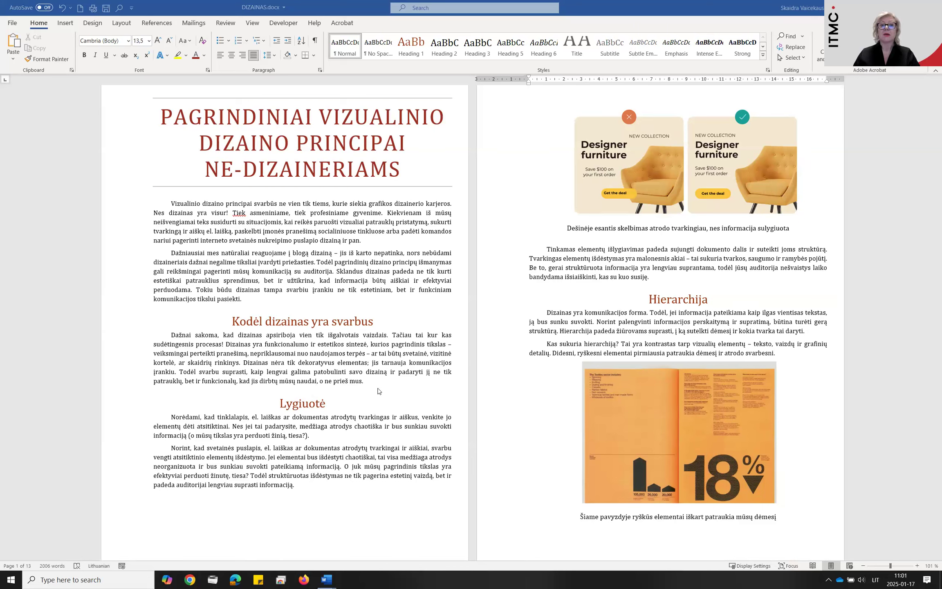
scroll(556, 409, down, 6)
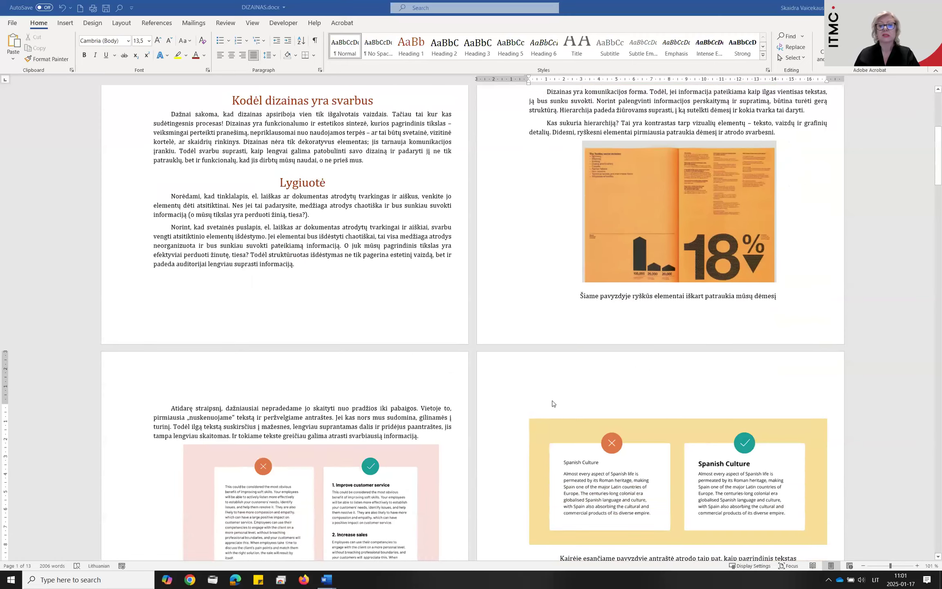
scroll(500, 359, up, 2)
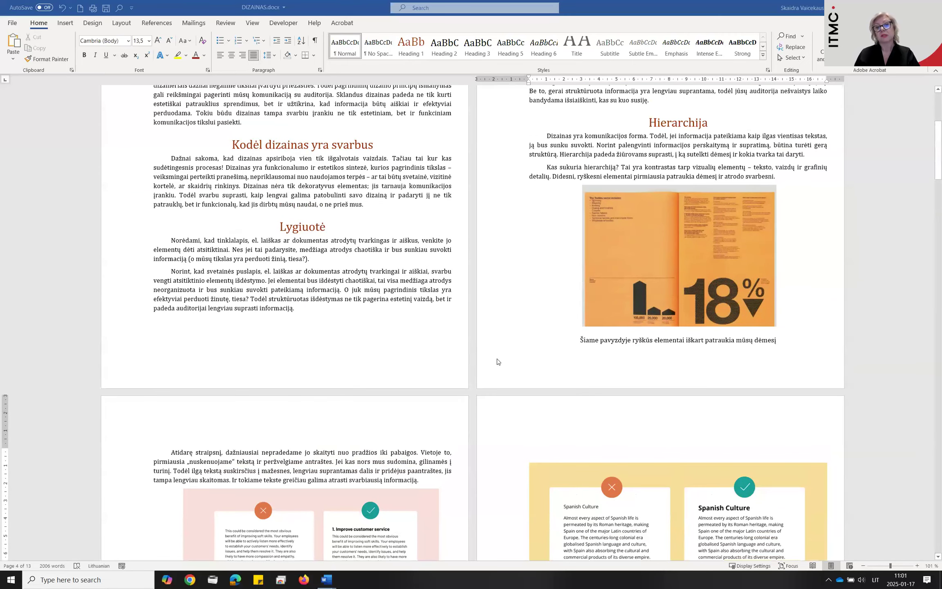
scroll(457, 363, up, 3)
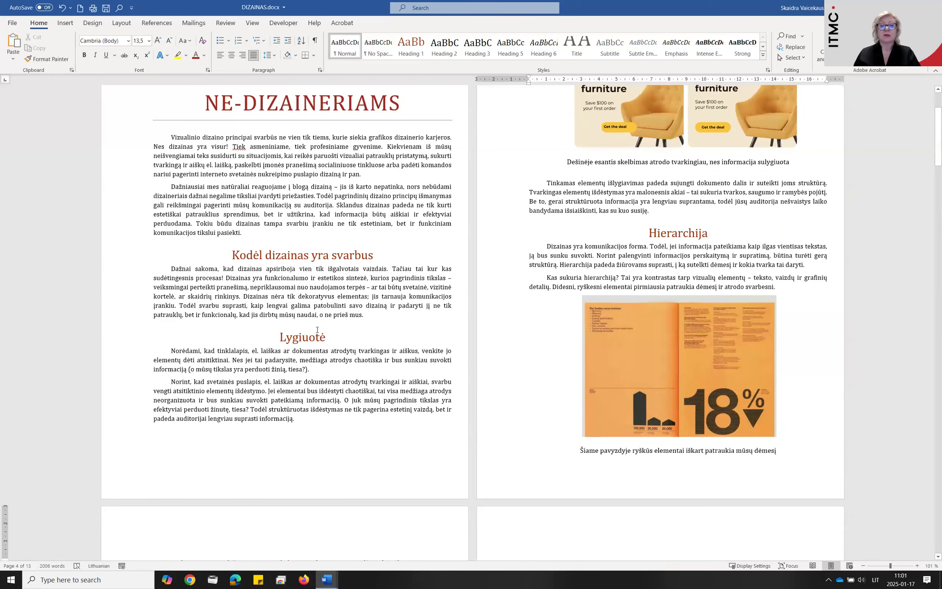
Insert nine empty paragraphs after the text under "Kodėl dizainas yra svarbus" to push the "Lygiuotė" heading onto the next page.
click(375, 319)
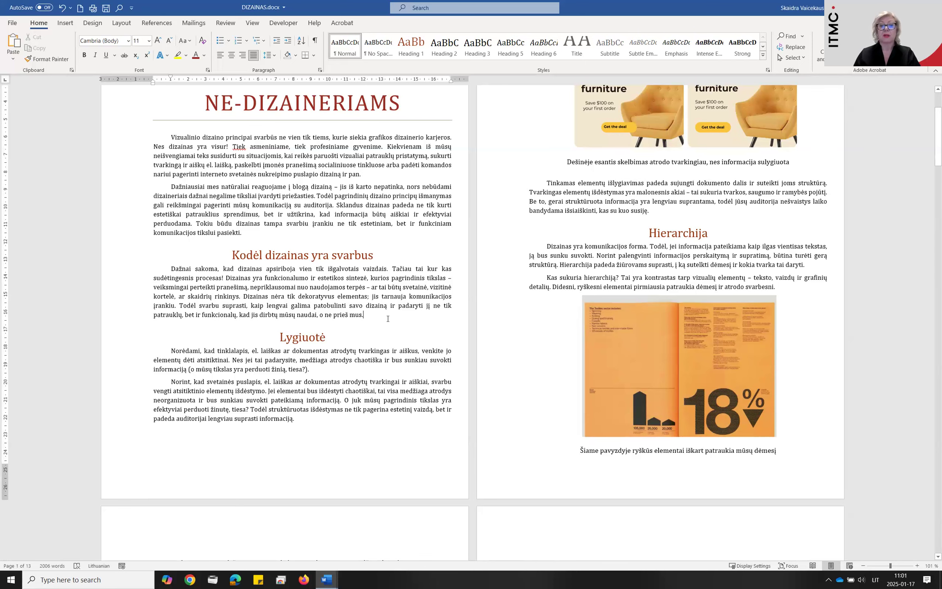
key(Return)
key(Return)
key(Return)
key(Return)
key(Return)
key(Return)
key(Return)
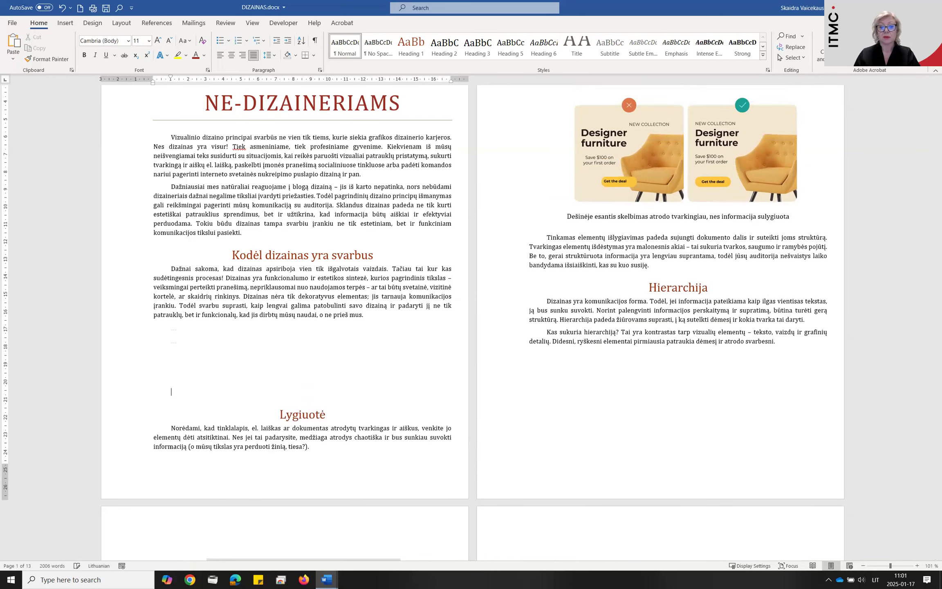
key(Return)
key(Return)
scroll(472, 322, up, 1)
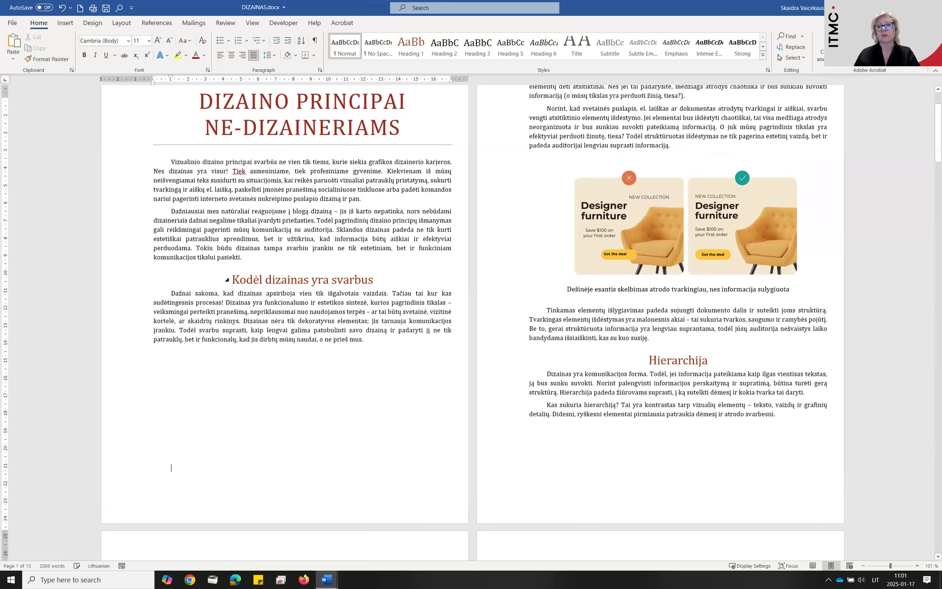
scroll(472, 322, up, 3)
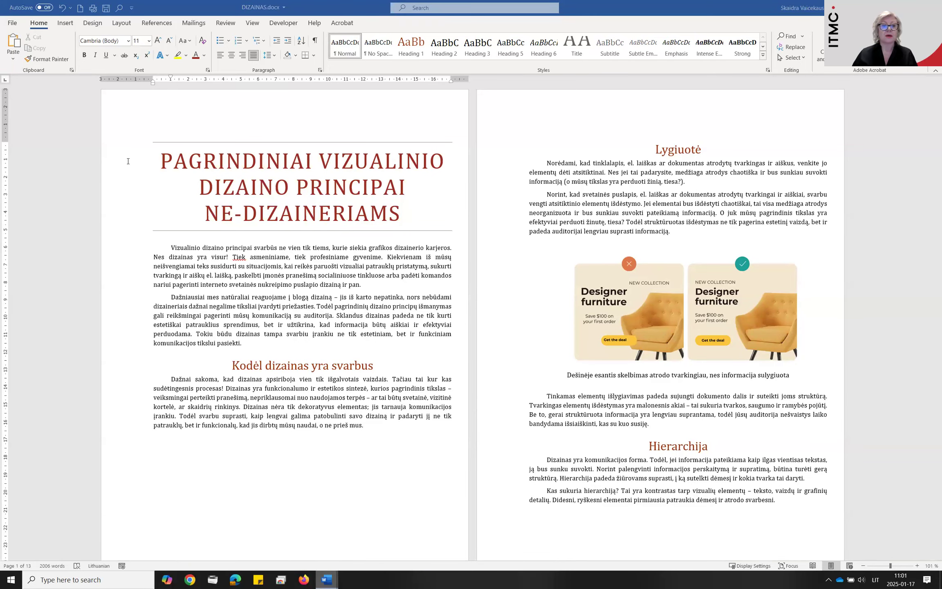
Copy the introduction, numbered list and tools paragraph from "Google įrankiai_programa.docx" and paste them into the "Kodėl dizainas yra svarbus" text in DIZAINAS.docx.
drag(314, 258, 326, 261)
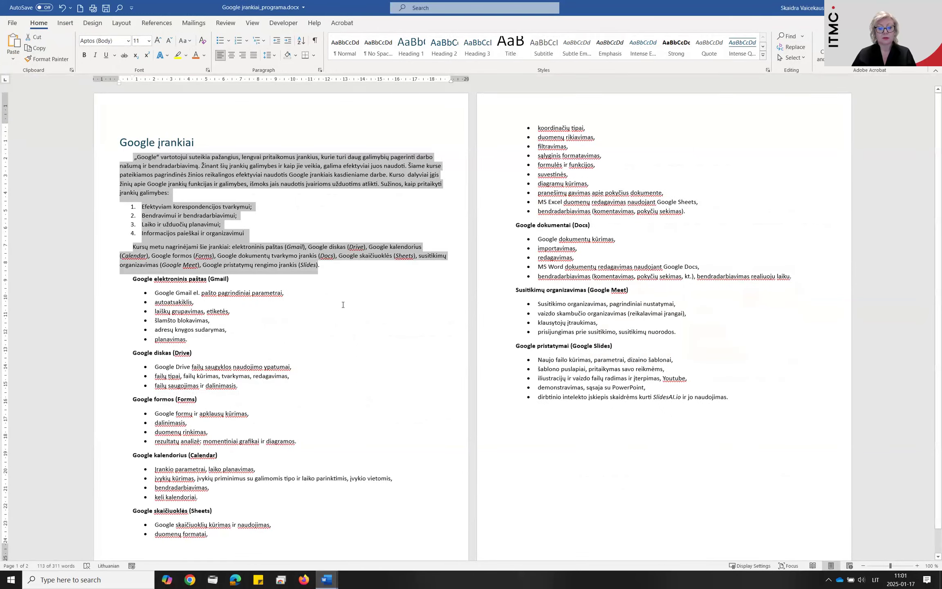
key(ctrl+c)
key(alt+Tab)
key(ctrl+v)
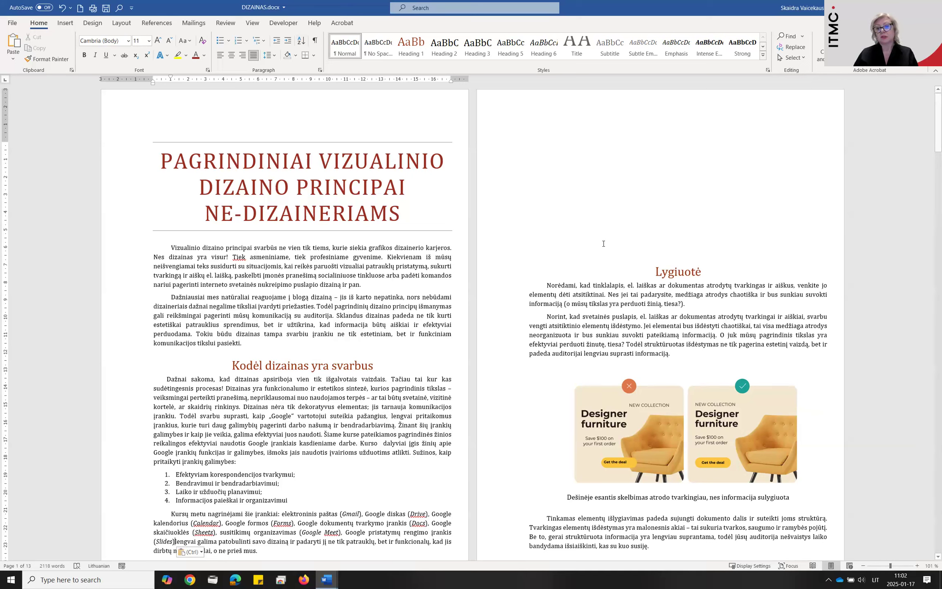
Delete six of the empty paragraphs above the "Lygiuotė" heading.
drag(657, 220, 660, 137)
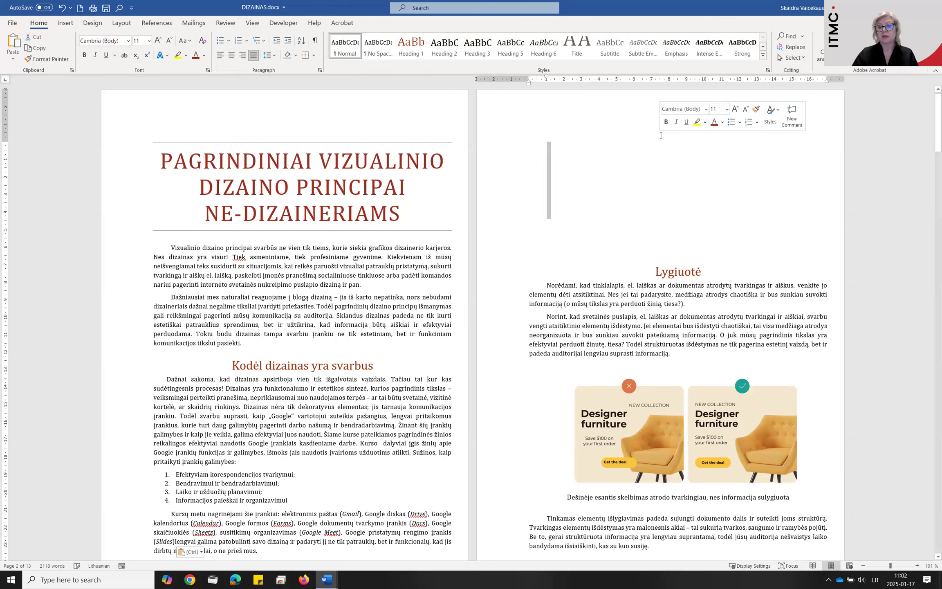
key(Delete)
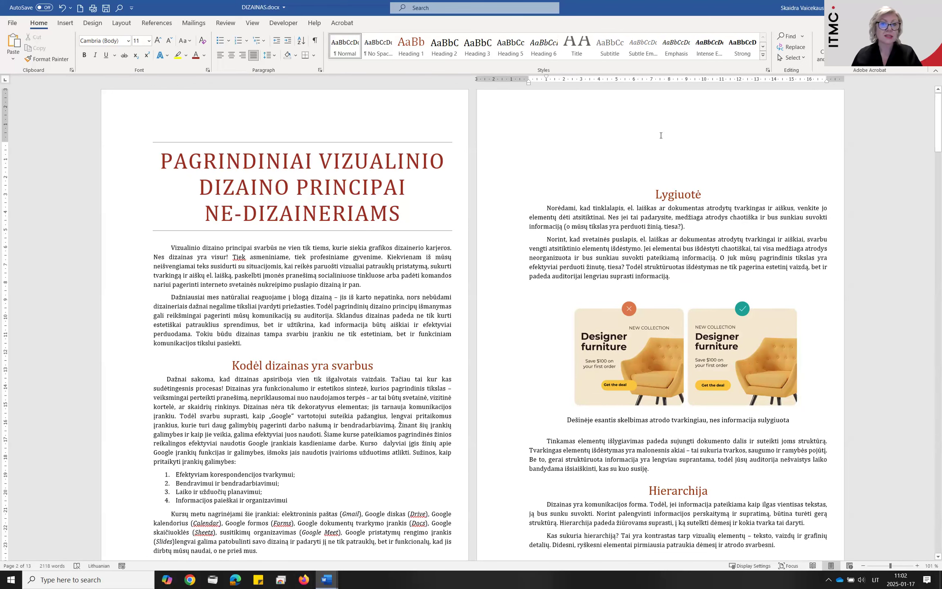
Show the formatting marks and select the three remaining empty paragraphs above the "Lygiuotė" heading.
click(315, 41)
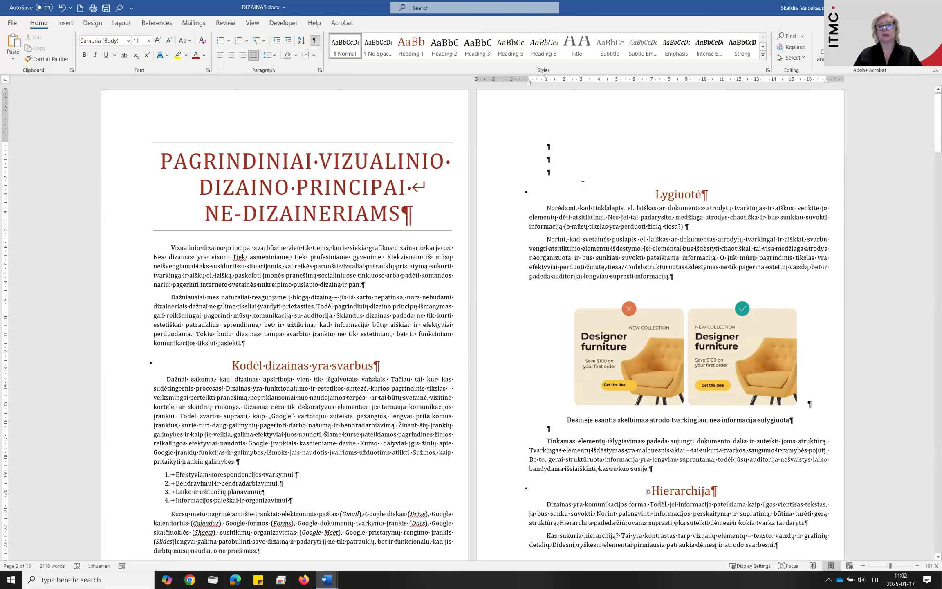
scroll(568, 137, down, 2)
scroll(555, 161, up, 2)
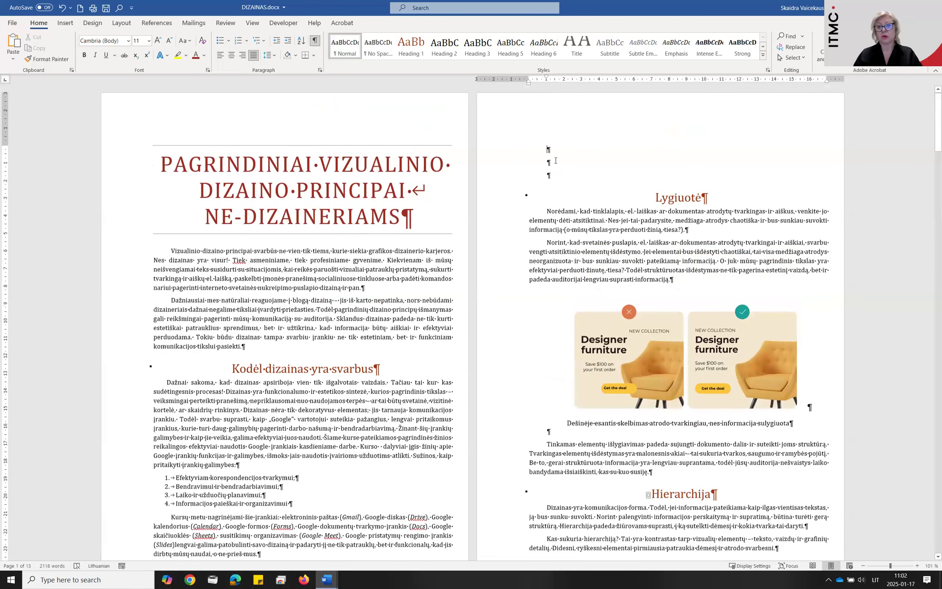
drag(547, 150, 557, 183)
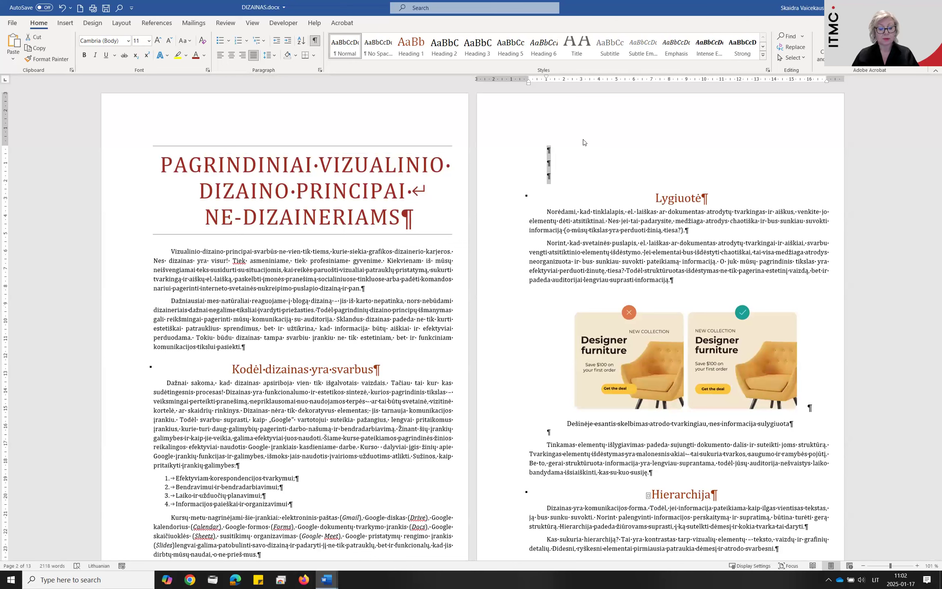
Undo the paragraph deletion, the pasted Google text and all the empty paragraphs added before the "Lygiuotė" heading.
key(ctrl+z)
key(ctrl+z)
key(ctrl+z)
key(ctrl+z)
key(ctrl+z)
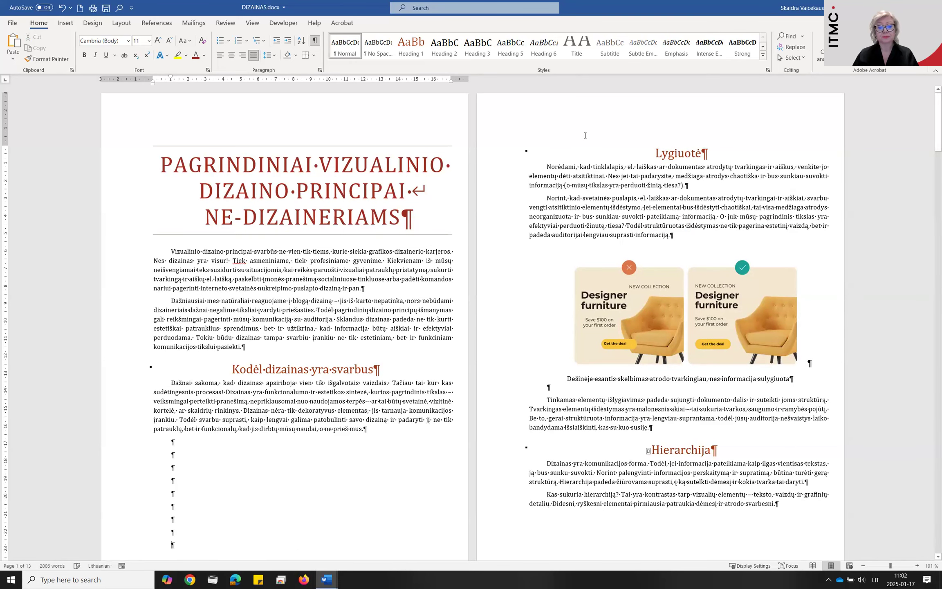
key(ctrl+z)
key(ctrl+z)
key(ctrl+z)
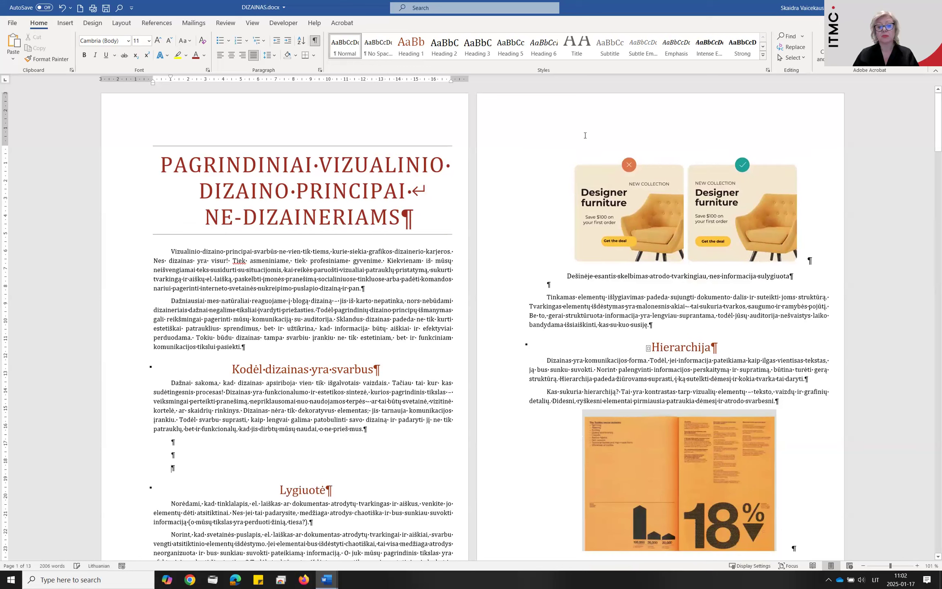
key(ctrl+z)
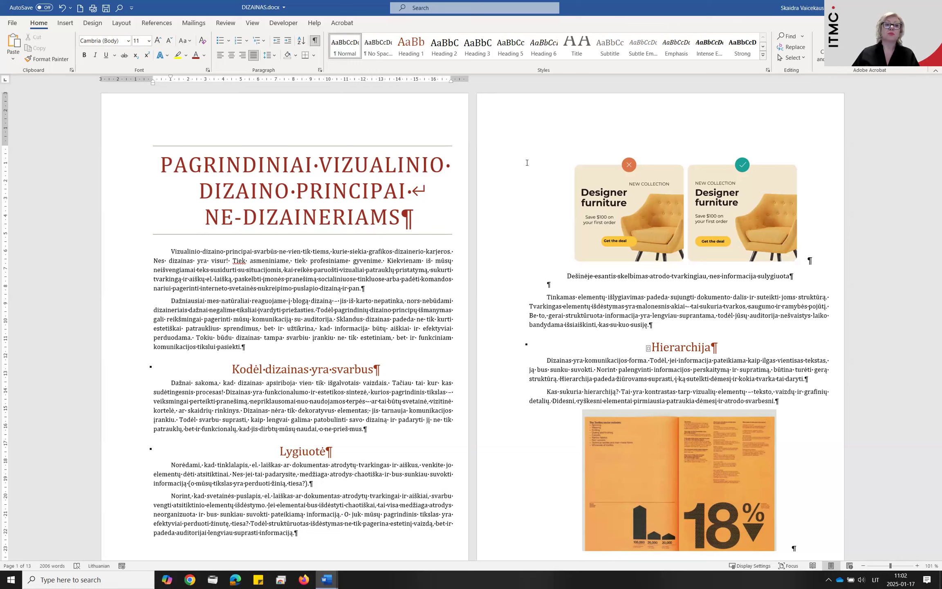
Insert a page break after the text under "Kodėl dizainas yra svarbus" and delete the empty paragraph above the "Lygiuotė" heading.
click(122, 27)
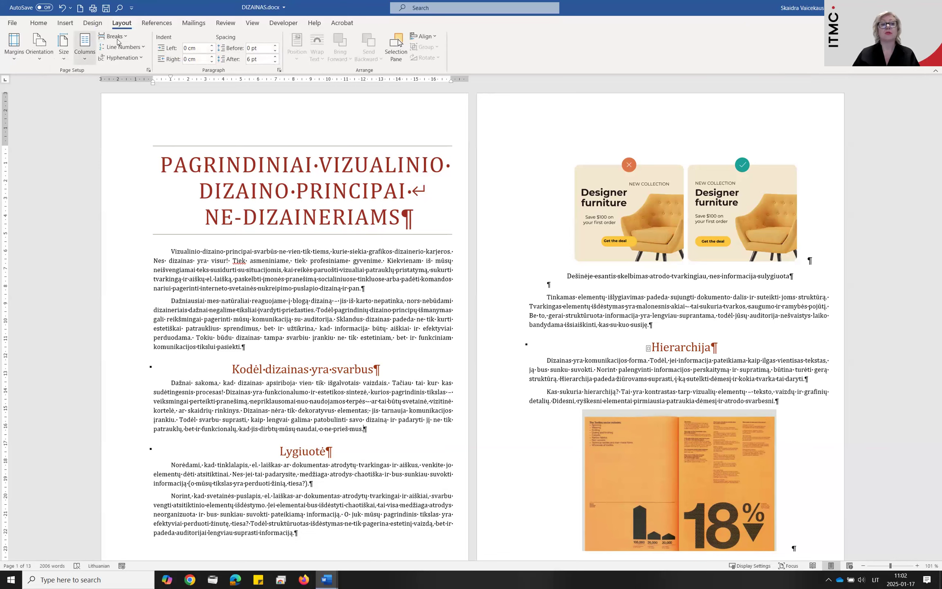
click(123, 37)
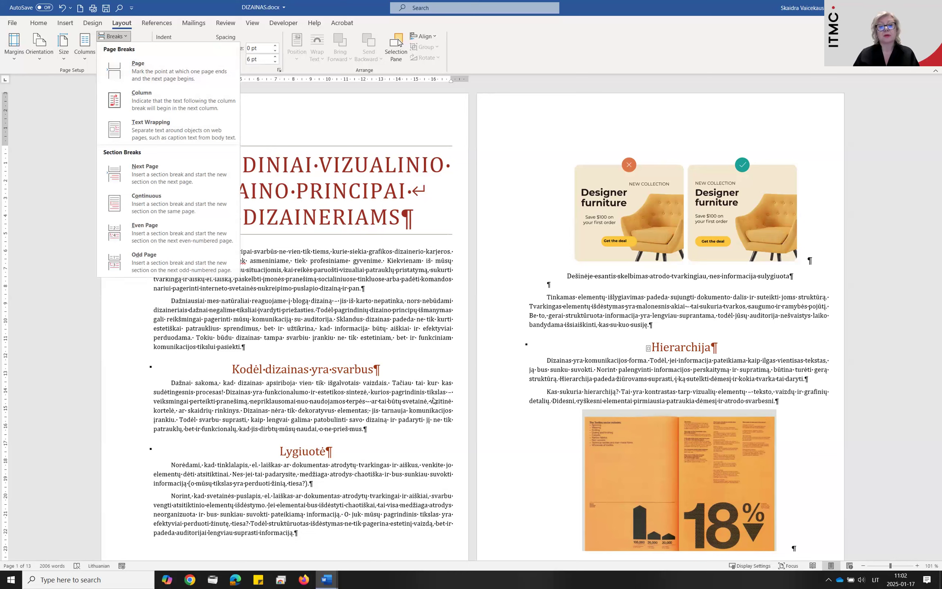
click(406, 429)
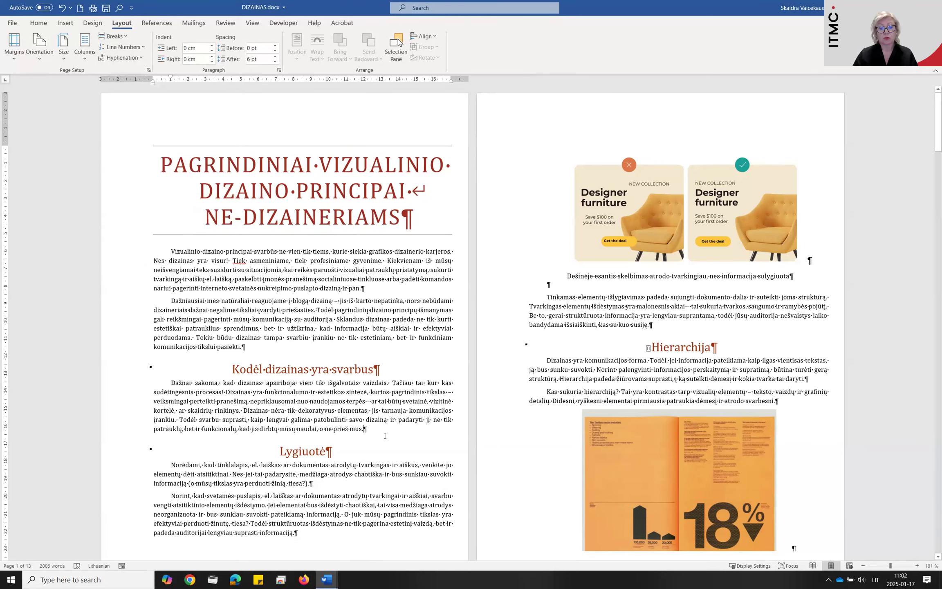
key(ctrl+Return)
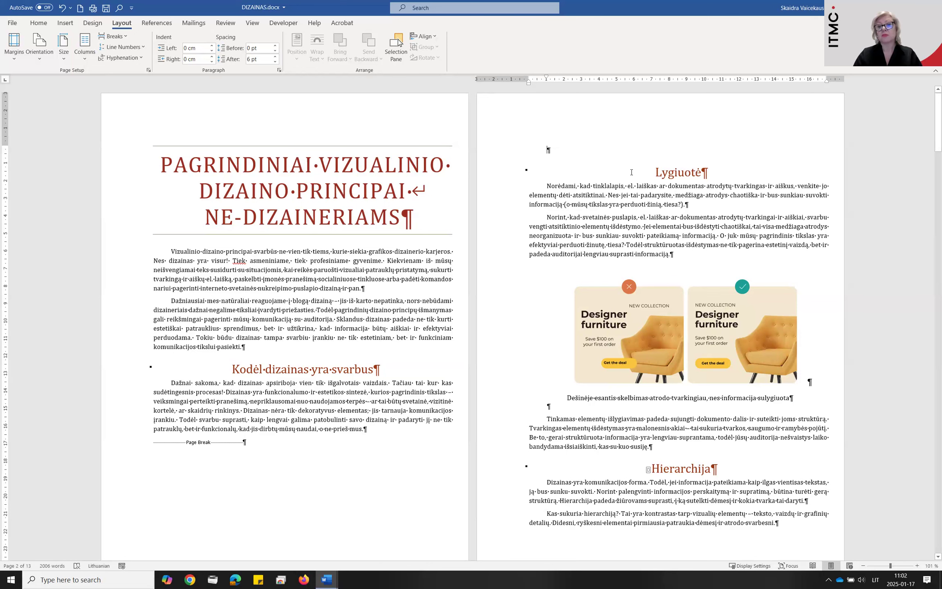
key(Delete)
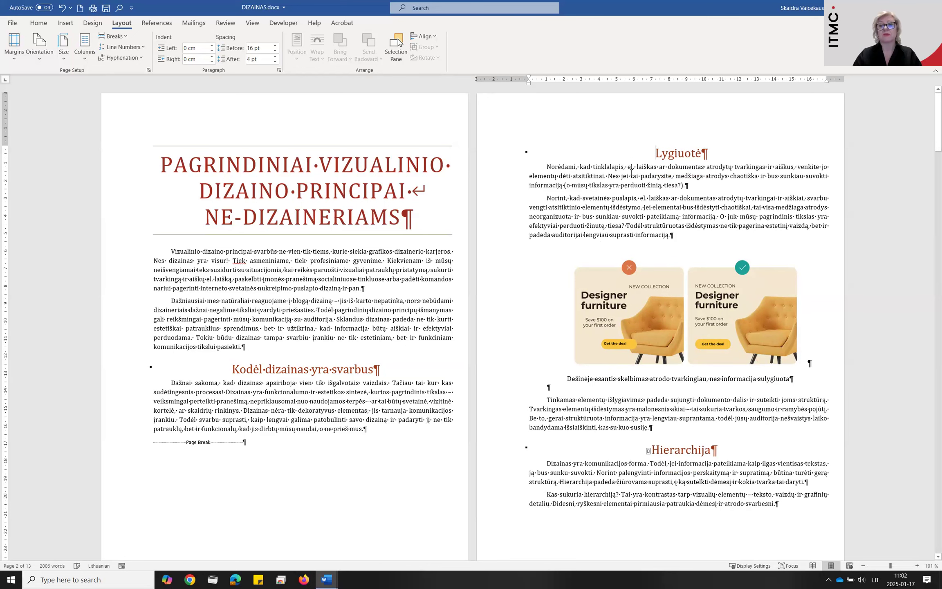
Paste the copied Google tools text at the end of the paragraph above the page break, and undo the paste.
scroll(610, 171, down, 2)
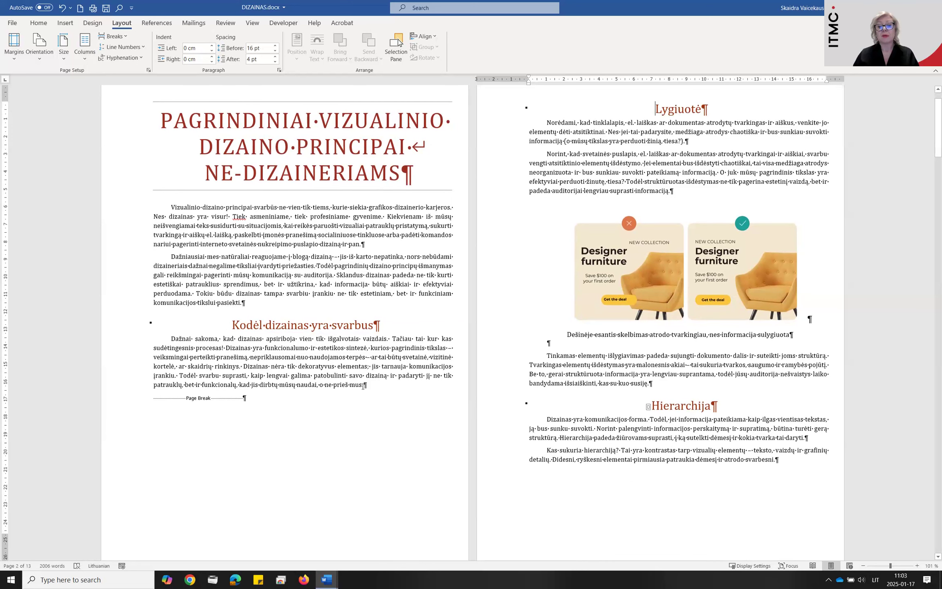
click(363, 383)
text(„Google" vartotojui suteikia pažangius, lengvai pritaikomus įrankius, kurie turi daug galimybių pagerinti darbo našumą ir bendradarbiavimą. Žinant šių įrankių galimybes ir kaip jie veikia, galima efektyviai juos naudoti. Šiame kurse pateikiamos pagrindinės žinios reikalingos efektyviai naudotis Google įrankiais kasdieniame darbe. Kurso  dalyviai įgis žinių apie Google įrankių funkcijas ir galimybes, išmoks jais naudotis įvairioms užduotims atlikti. Sužinos, kaip pritaikyti įrankių galimybes: Efektyviam korespondencijos tvarkymui; Bendravimui ir bendradarbiavimui; Laiko ir užduočių planavimui; Informacijos paieškai ir organizavimui Kursų metu nagrinėjami šie įrankiai: elektroninis paštas (Gmail), Google diskas (Drive), Google kalendorius (Calendar), Google formos (Forms), Google dokumentų tvarkymo įrankis (Docs), Google skaičiuoklės (Sheets), susitikimų organizavimas (Google Meet), Google pristatymų rengimo įrankis (Slides))
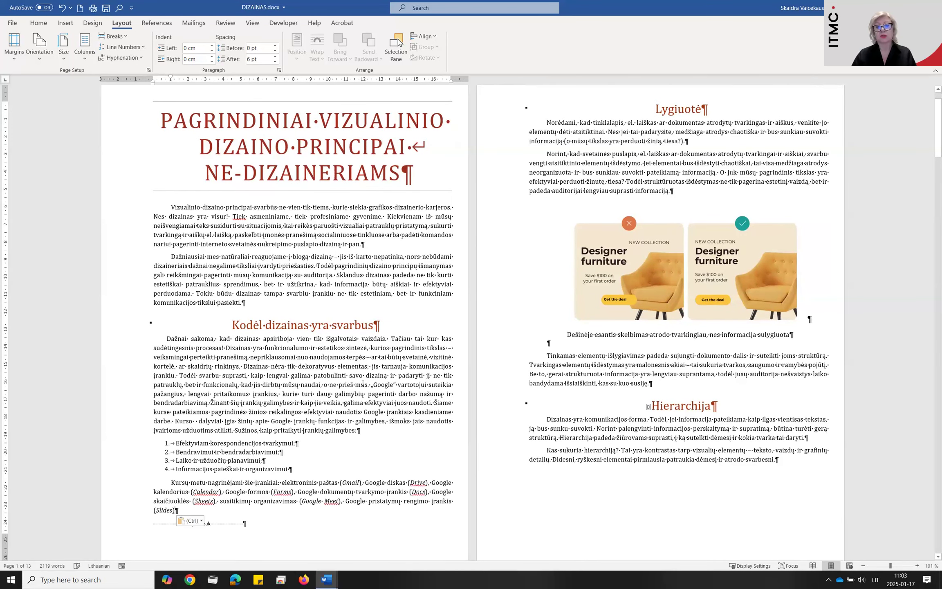
key(ctrl+z)
Add a new paragraph "hsrt rspot" above the page break and paste the copied Google tools text twice after it.
key(Return)
text(hsrt rspot)
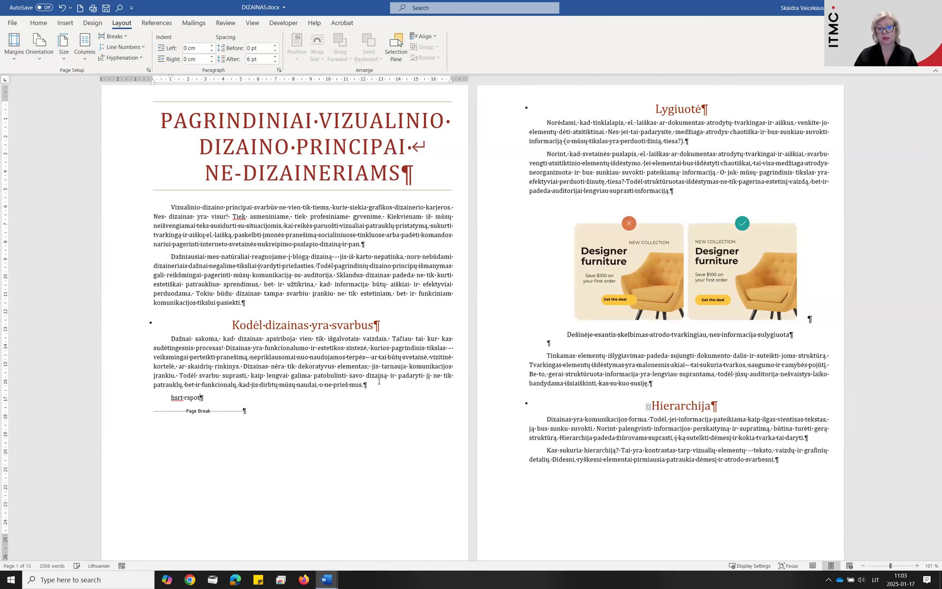
scroll(575, 166, down, 1)
scroll(574, 166, up, 2)
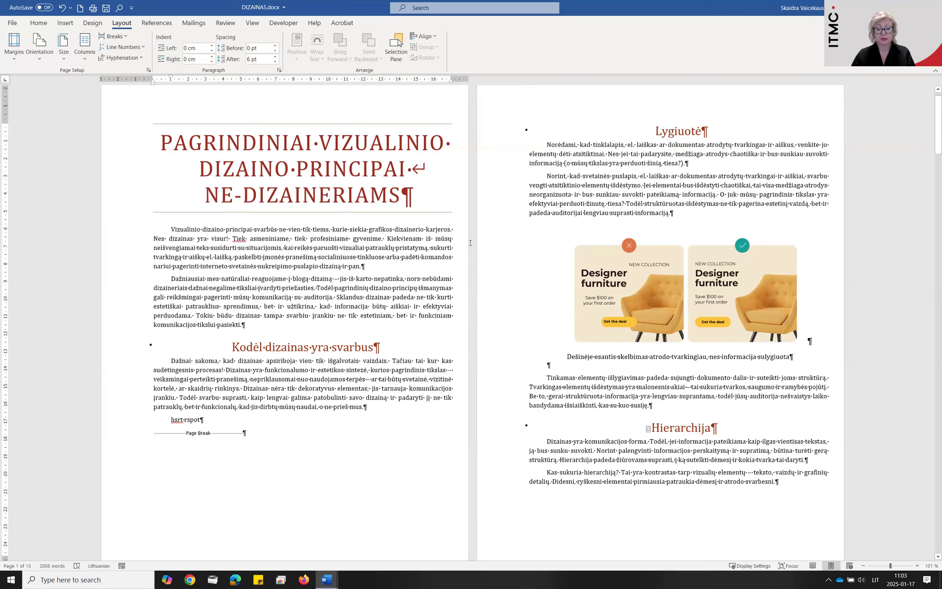
text(„Google" vartotojui suteikia pažangius, lengvai pritaikomus įrankius, kurie turi daug galimybių pagerinti darbo našumą ir bendradarbiavimą. Žinant šių įrankių galimybes ir kaip jie veikia, galima efektyviai juos naudoti. Šiame kurse pateikiamos pagrindinės žinios reikalingos efektyviai naudotis Google įrankiais kasdieniame darbe. Kurso  dalyviai įgis žinių apie Google įrankių funkcijas ir galimybes, išmoks jais naudotis įvairioms užduotims atlikti. Sužinos, kaip pritaikyti įrankių galimybes: Efektyviam korespondencijos tvarkymui; Bendravimui ir bendradarbiavimui; Laiko ir užduočių planavimui; Informacijos paieškai ir organizavimui Kursų metu nagrinėjami šie įrankiai: elektroninis paštas (Gmail), Google diskas (Drive), Google kalendorius (Calendar), Google formos (Forms), Google dokumentų tvarkymo įrankis (Docs), Google skaičiuoklės (Sheets), susitikimų organizavimas (Google Meet), Google pristatymų rengimo įrankis (Slides))
text(„Google" vartotojui suteikia pažangius, lengvai pritaikomus įrankius, kurie turi daug galimybių pagerinti darbo našumą ir bendradarbiavimą. Žinant šių įrankių galimybes ir kaip jie veikia, galima efektyviai juos naudoti. Šiame kurse pateikiamos pagrindinės žinios reikalingos efektyviai naudotis Google įrankiais kasdieniame darbe. Kurso  dalyviai įgis žinių apie Google įrankių funkcijas ir galimybes, išmoks jais naudotis įvairioms užduotims atlikti. Sužinos, kaip pritaikyti įrankių galimybes: Efektyviam korespondencijos tvarkymui; Bendravimui ir bendradarbiavimui; Laiko ir užduočių planavimui; Informacijos paieškai ir organizavimui Kursų metu nagrinėjami šie įrankiai: elektroninis paštas (Gmail), Google diskas (Drive), Google kalendorius (Calendar), Google formos (Forms), Google dokumentų tvarkymo įrankis (Docs), Google skaičiuoklės (Sheets), susitikimų organizavimas (Google Meet), Google pristatymų rengimo įrankis (Slides))
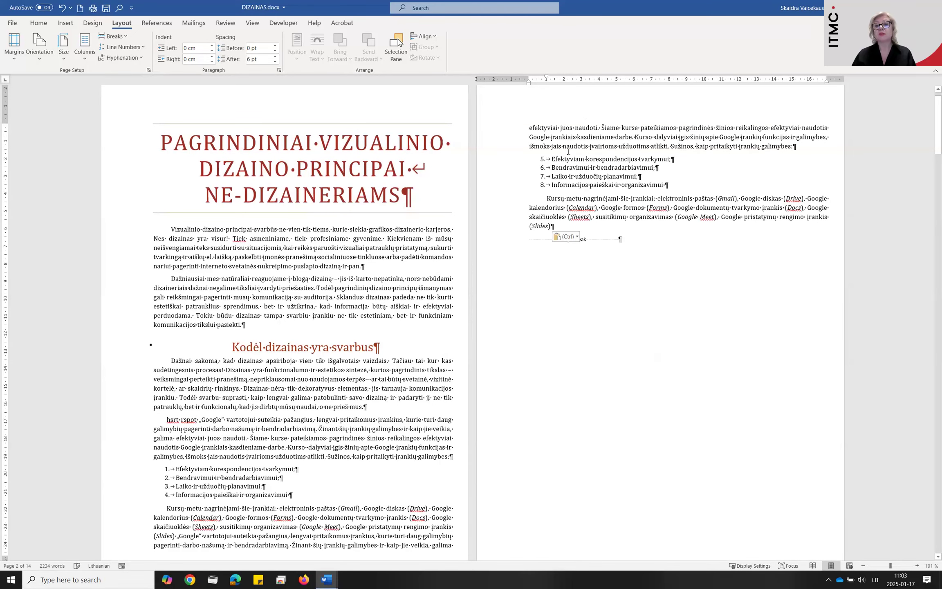
Check where the page break and the "Lygiuotė" heading fall after the added text.
scroll(679, 268, down, 5)
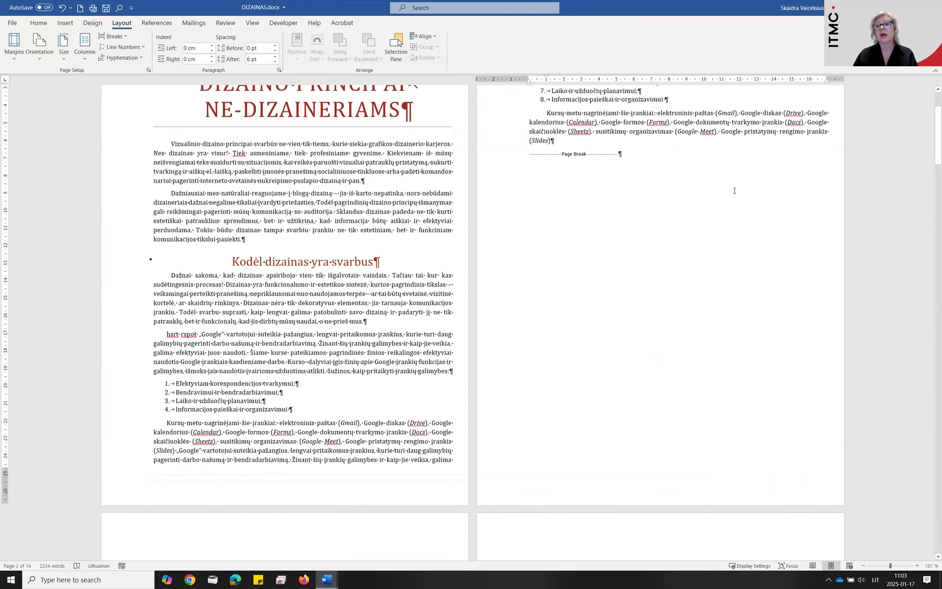
scroll(310, 390, down, 2)
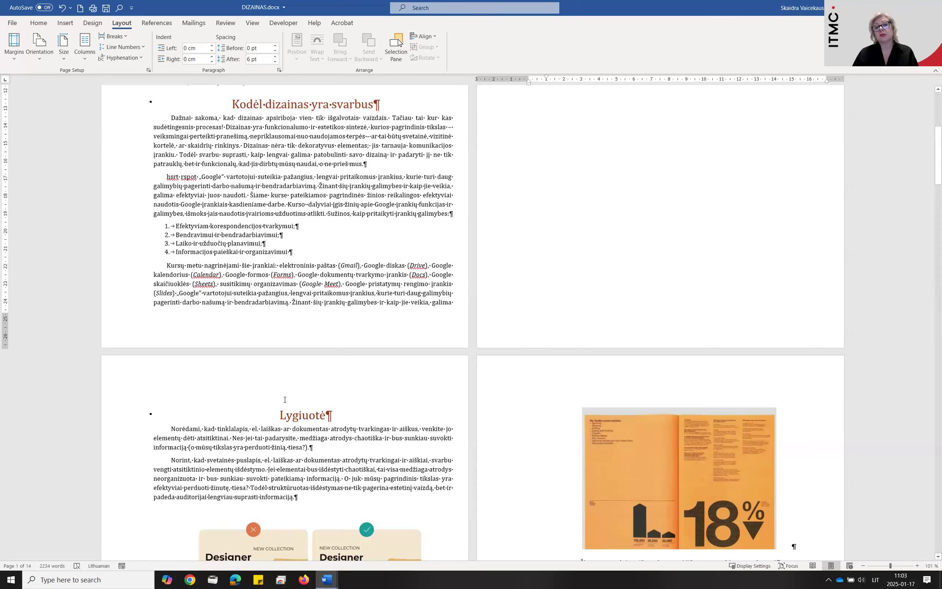
scroll(330, 321, up, 6)
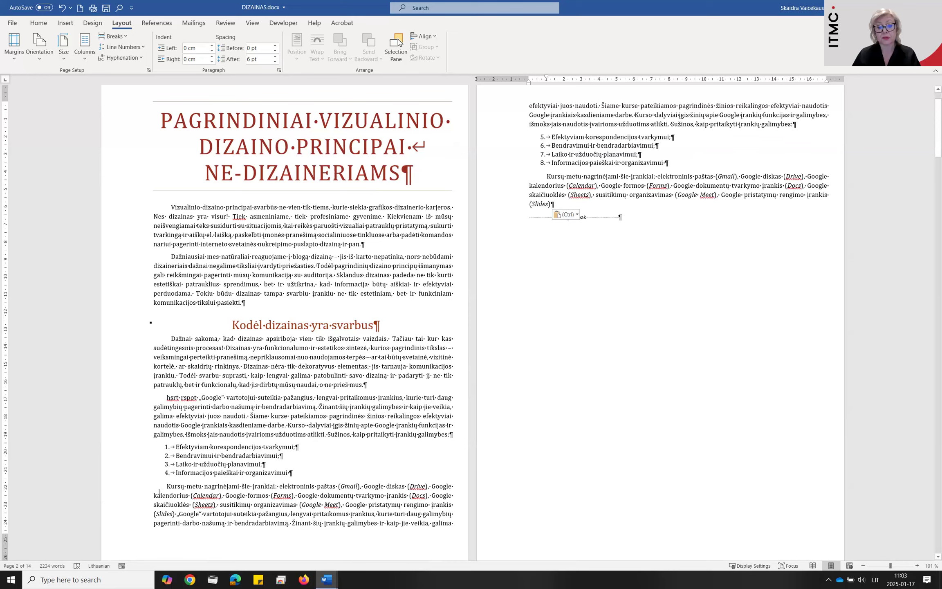
scroll(605, 354, down, 1)
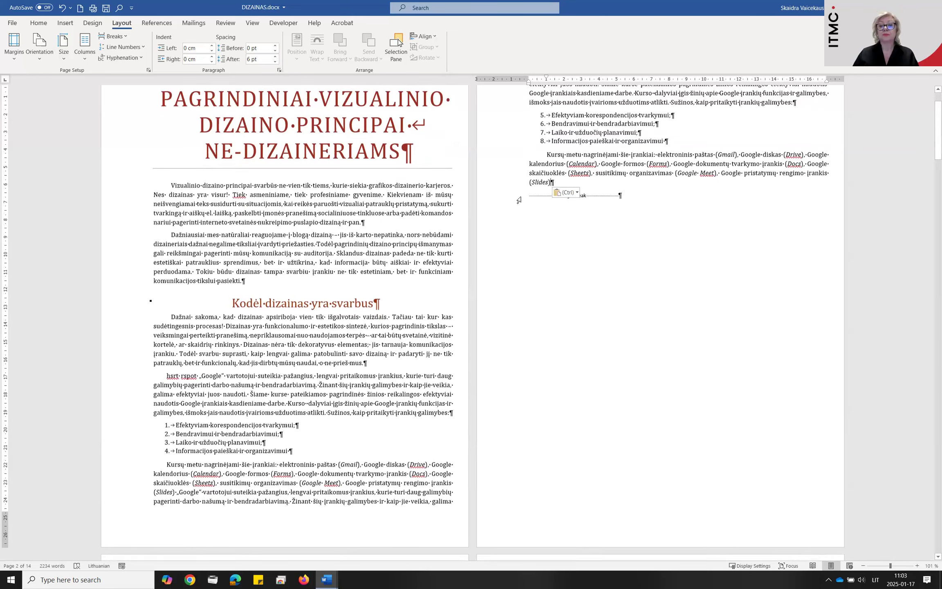
Examine how the text, images and headings are laid out across the pages from "Lygiuotė" through "Hierarchija" to "Kontrastas".
click(713, 283)
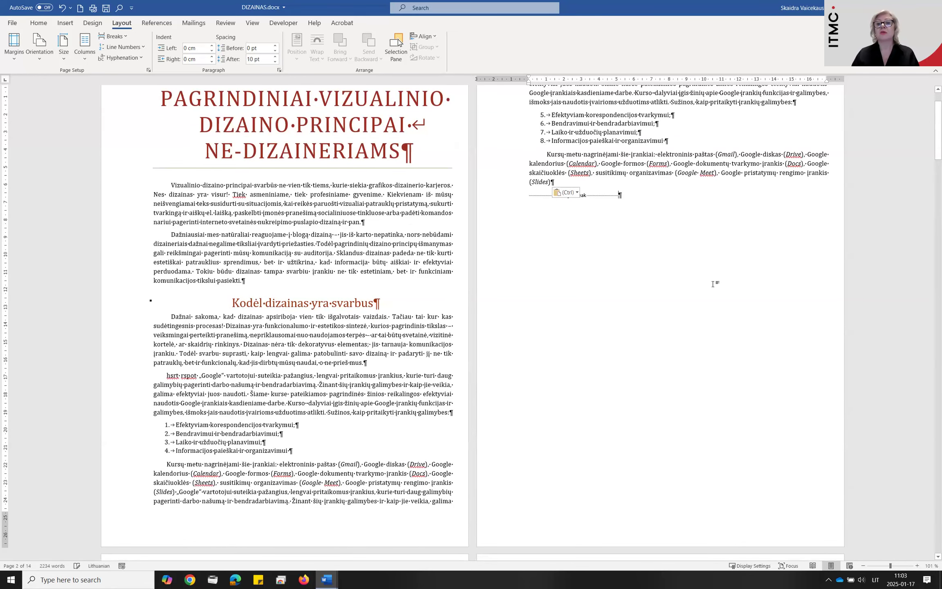
scroll(713, 284, down, 12)
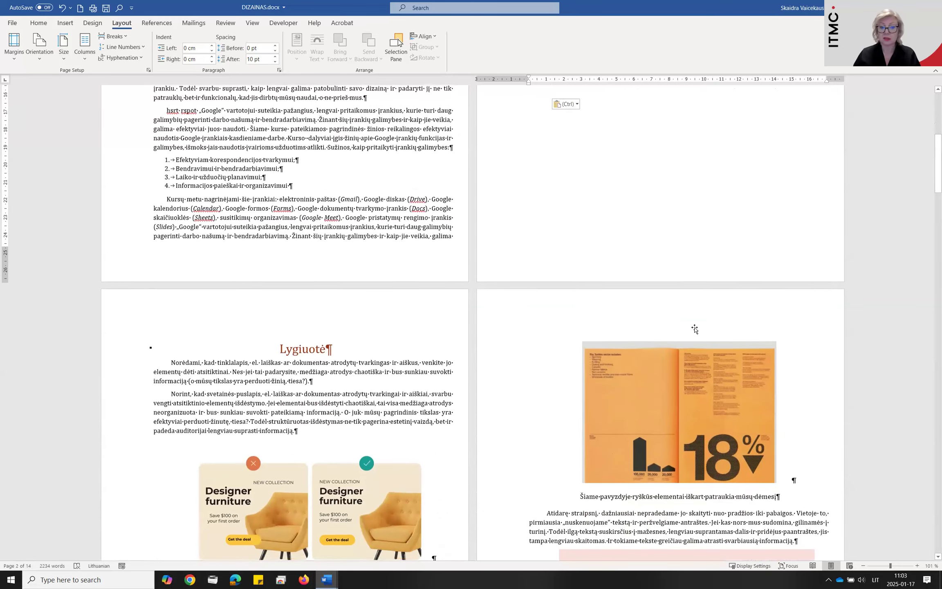
scroll(695, 328, down, 8)
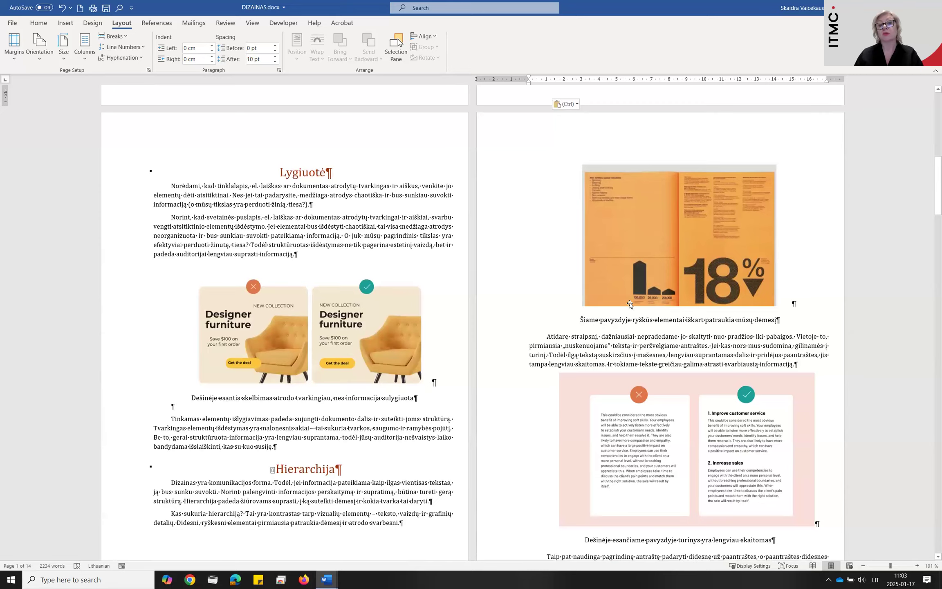
scroll(633, 307, down, 9)
scroll(638, 309, down, 15)
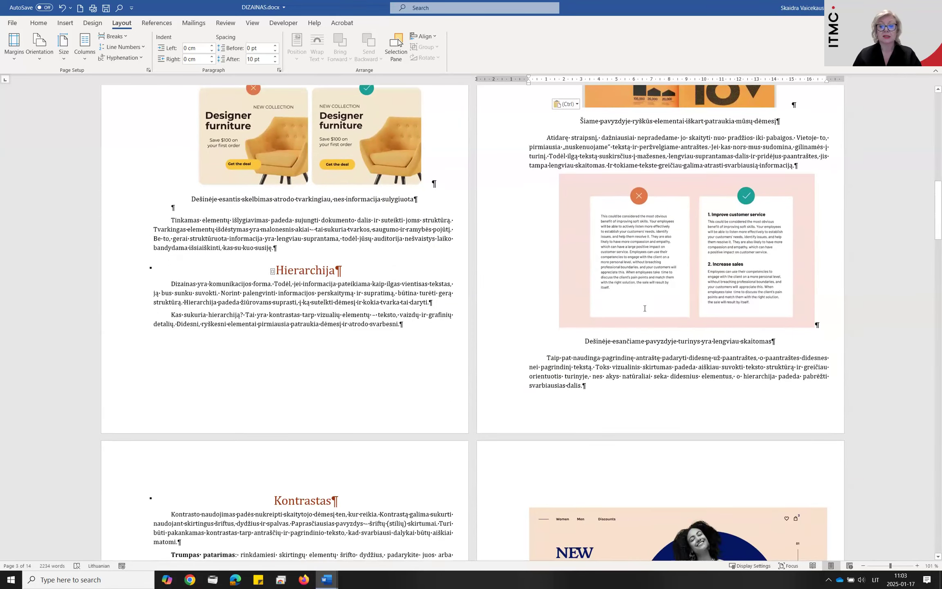
scroll(690, 231, down, 4)
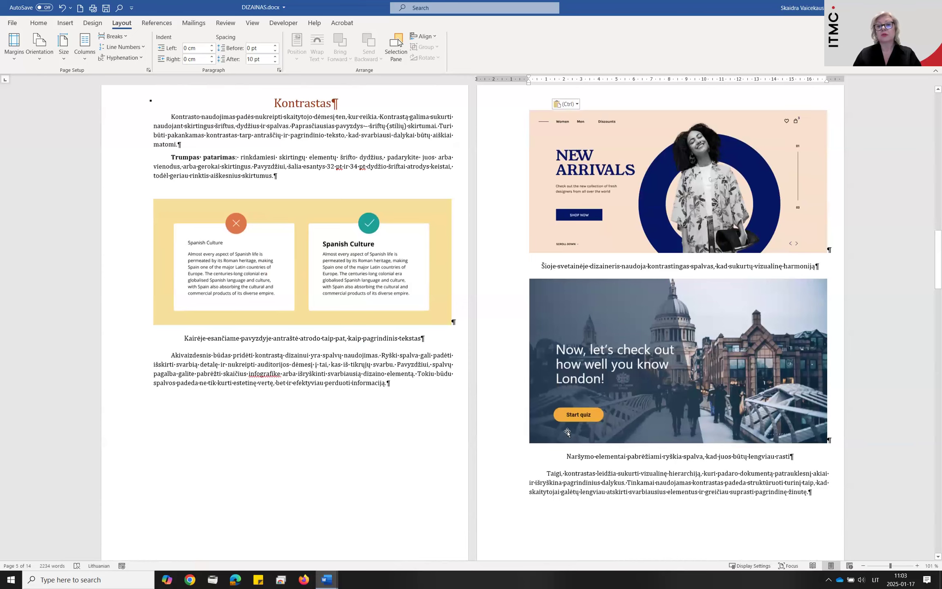
scroll(552, 430, up, 13)
scroll(563, 400, up, 5)
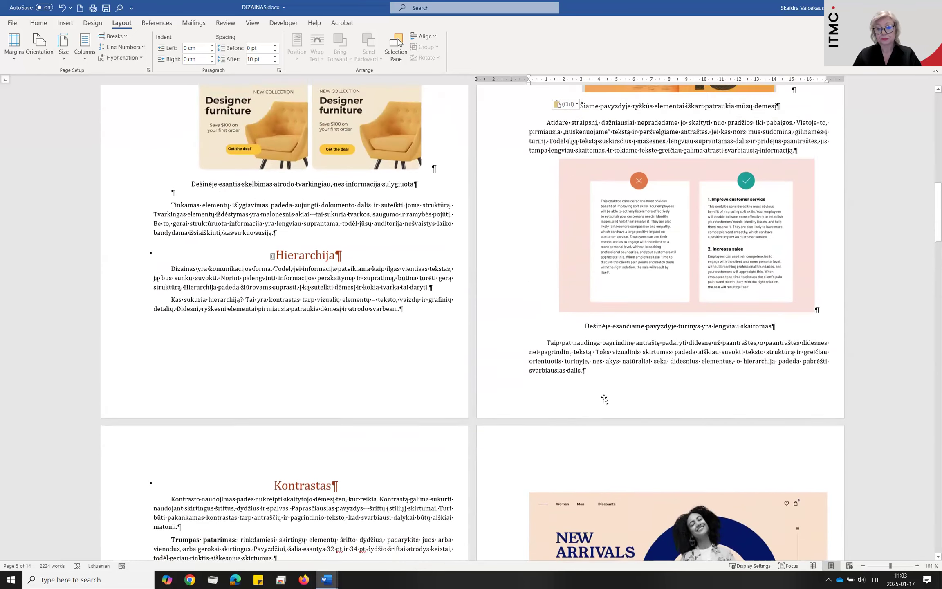
scroll(593, 384, down, 13)
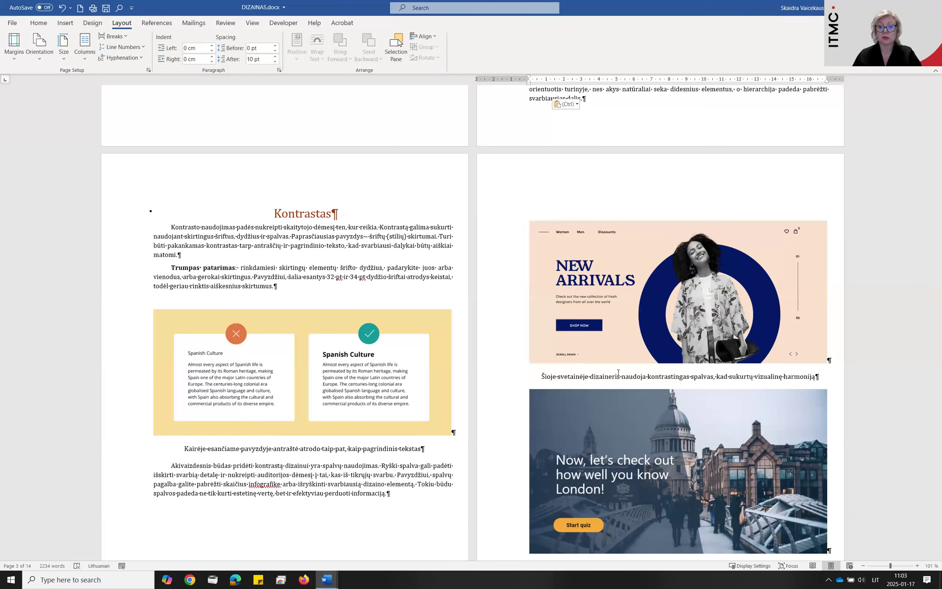
scroll(550, 388, down, 3)
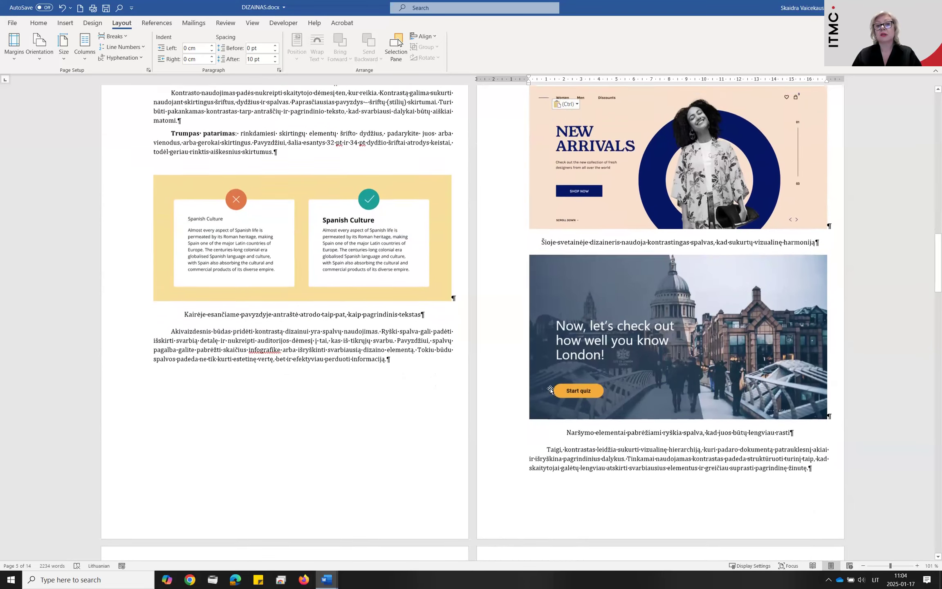
scroll(550, 389, up, 1)
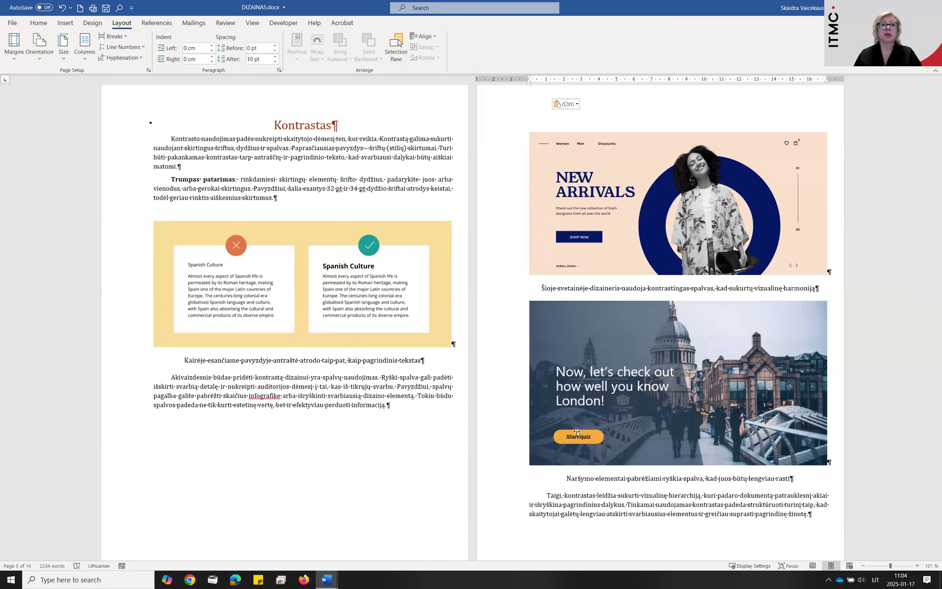
Place the insertion point at the end of the paragraph beginning "Akivaizdesnis būdas pridėti kontrastą" in the "Kontrastas" section.
click(398, 408)
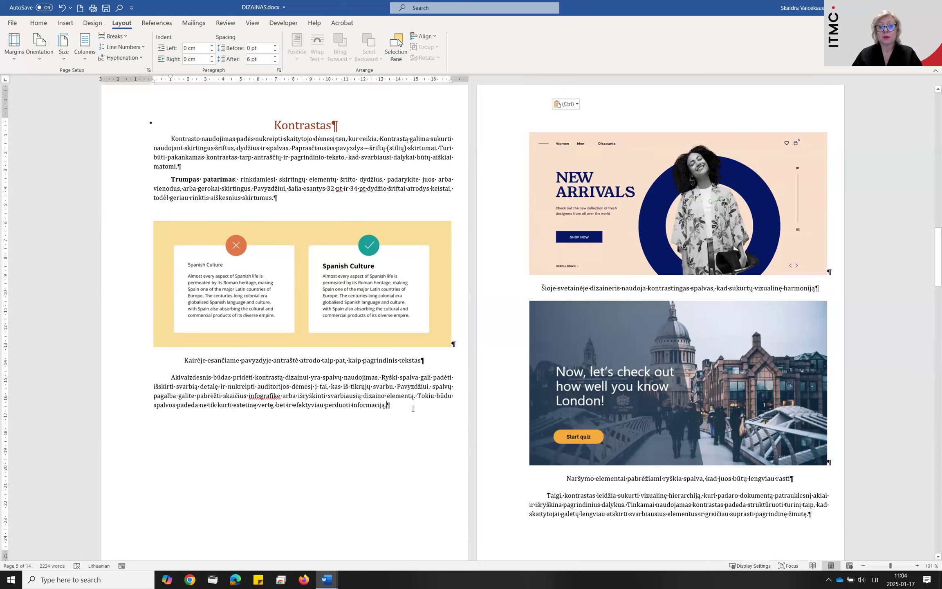